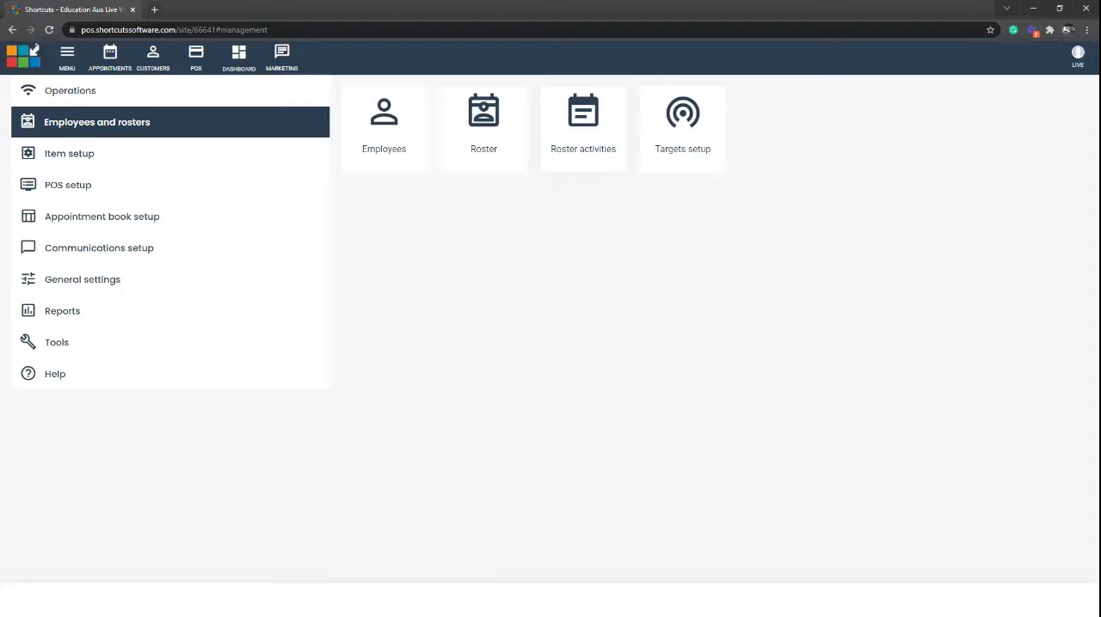
Start a new roster activity named Public Holiday and give it a yellow colour
click(580, 129)
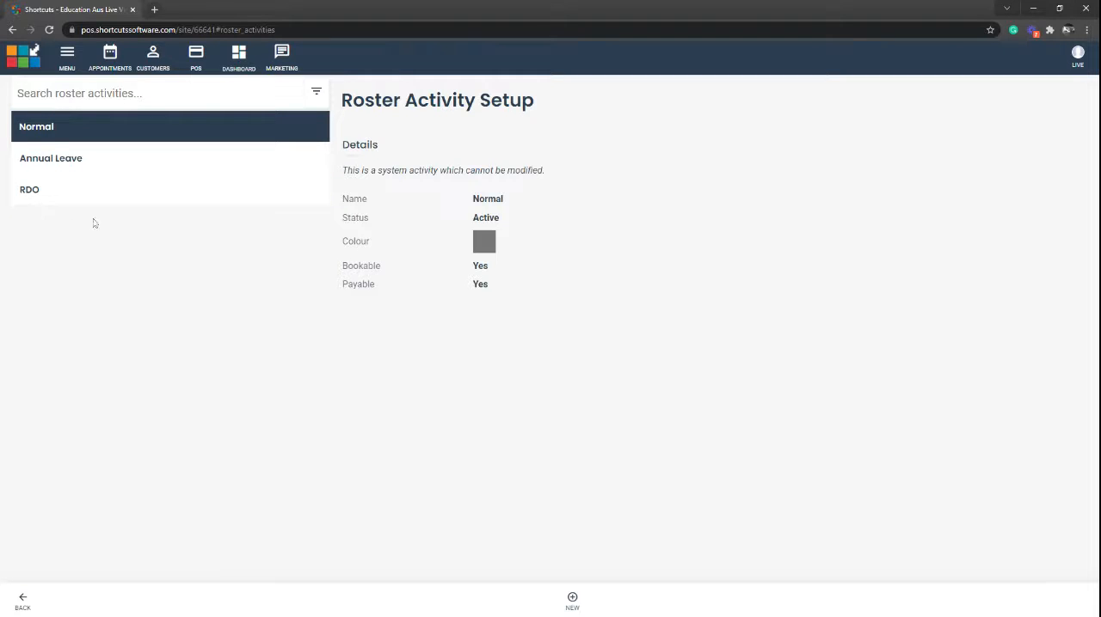
click(572, 600)
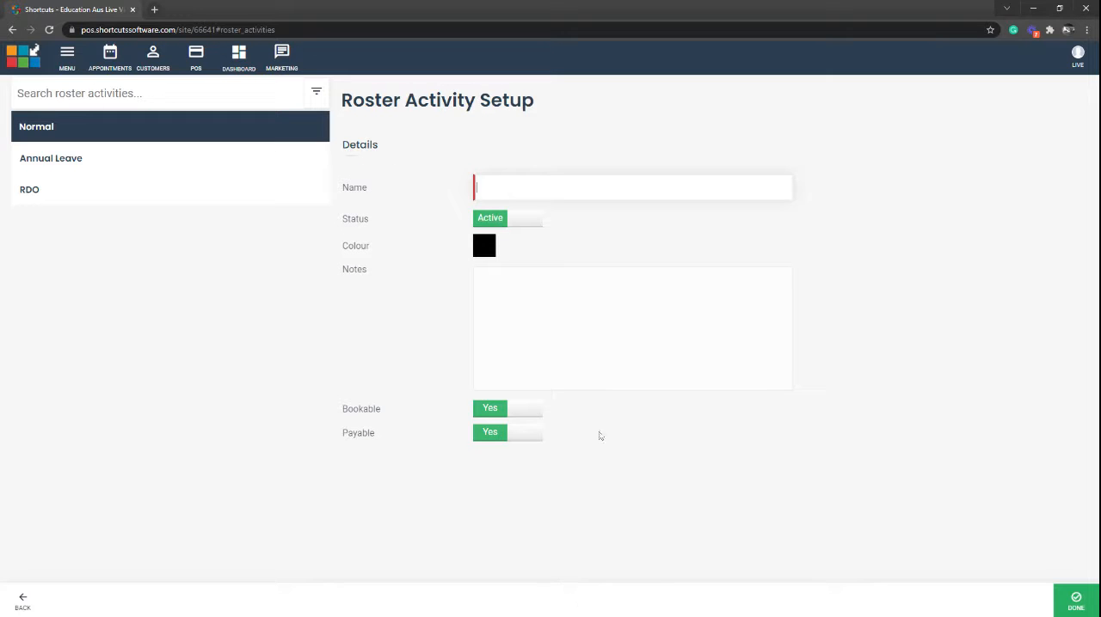
text(Public Holiday)
click(482, 251)
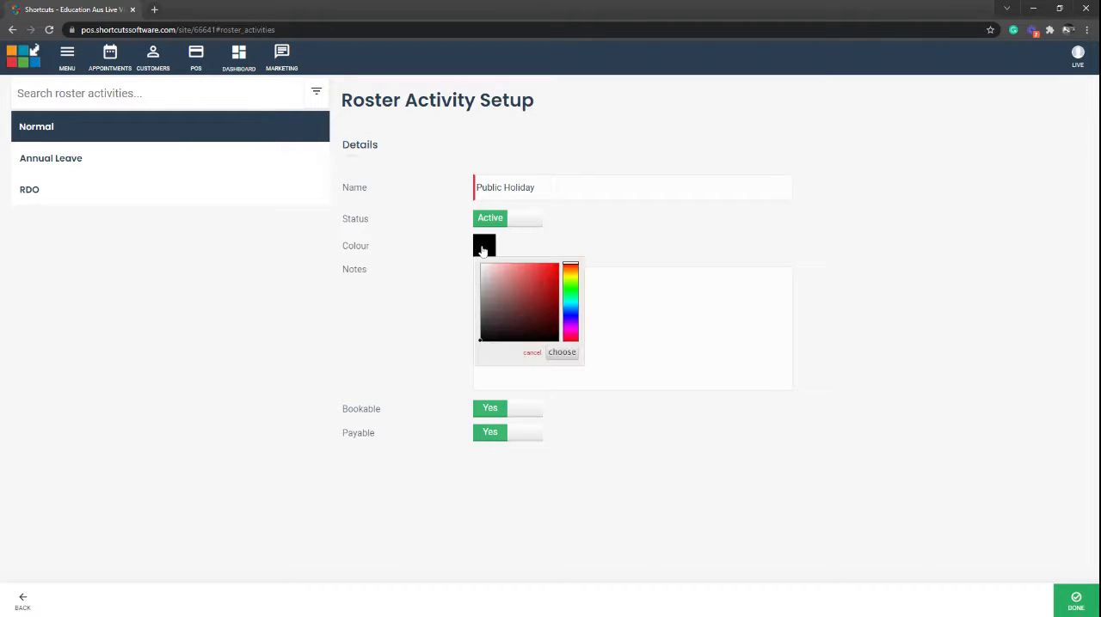
click(575, 278)
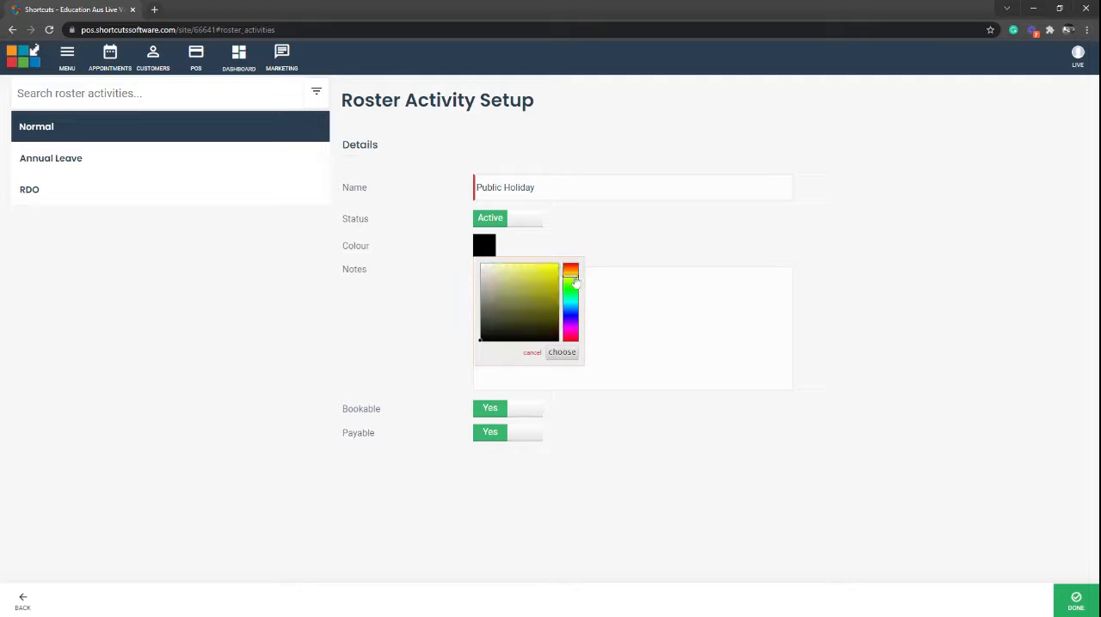
click(541, 272)
click(562, 353)
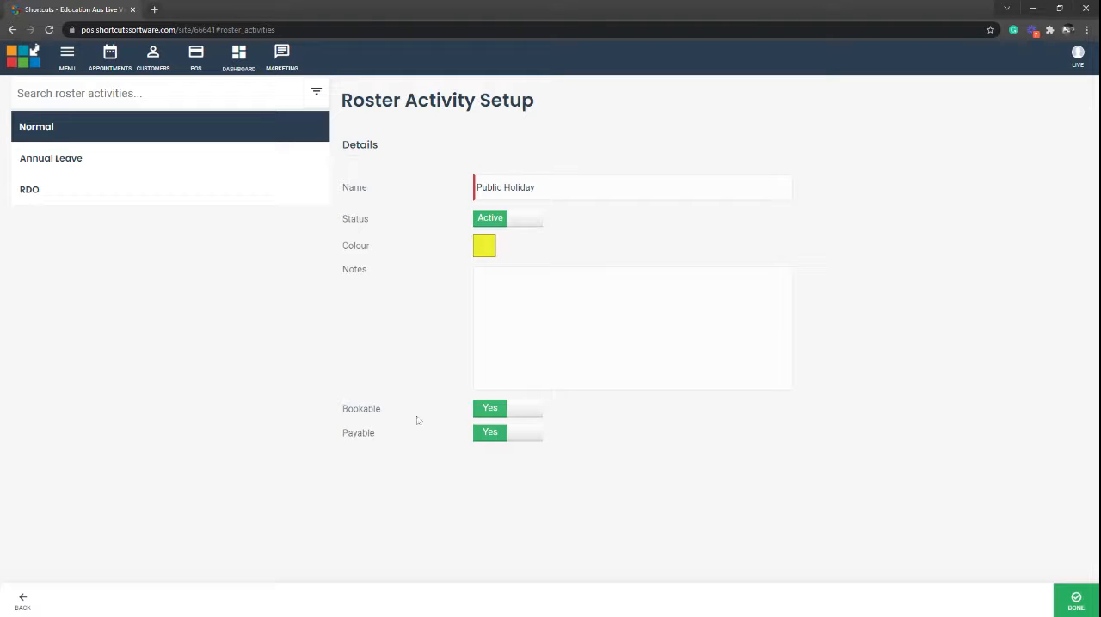
Make the Public Holiday activity non-bookable, save it and reopen the roster activities list
click(508, 411)
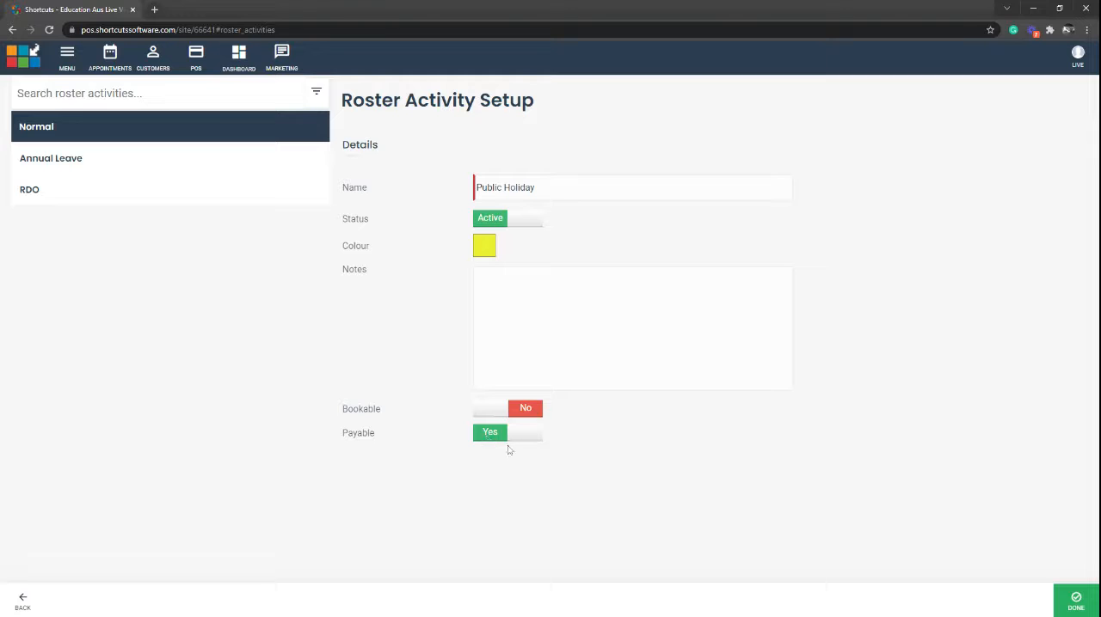
click(1076, 602)
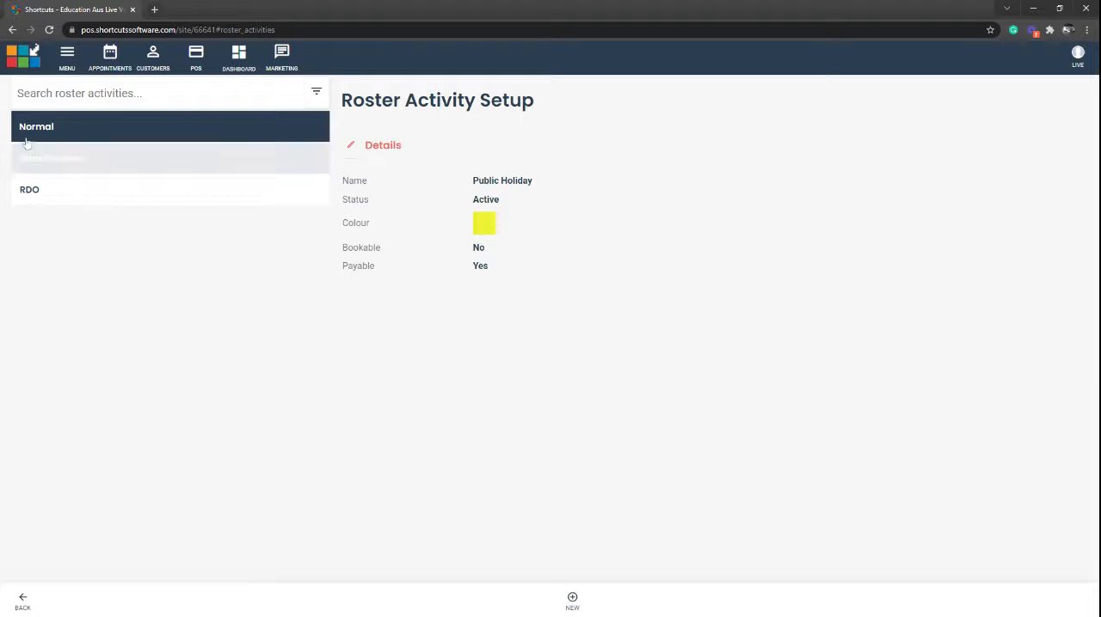
click(67, 55)
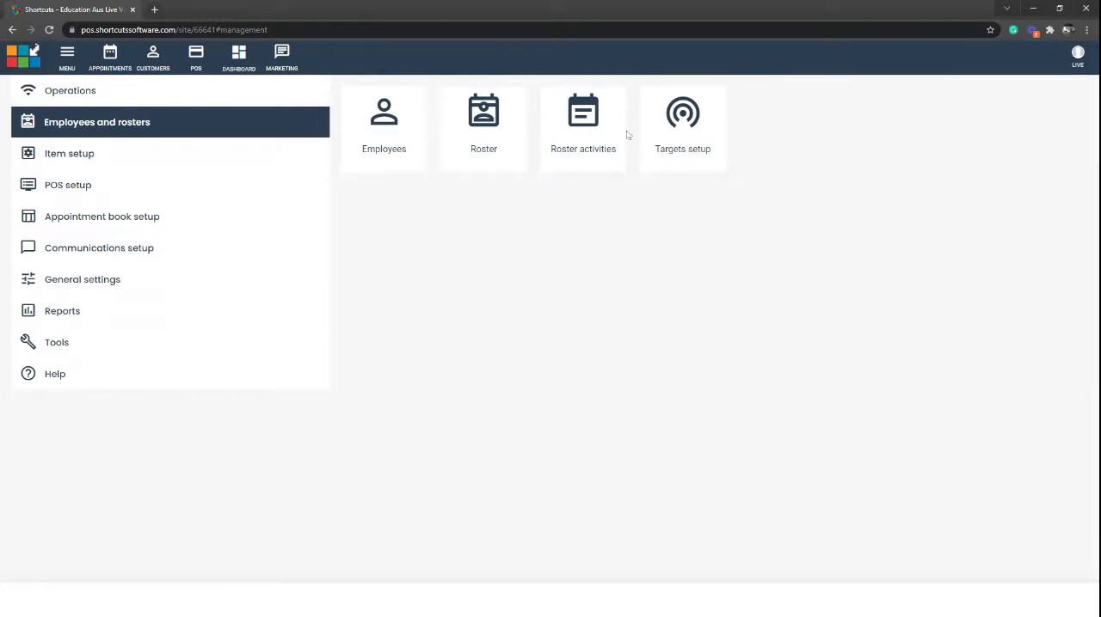
click(590, 129)
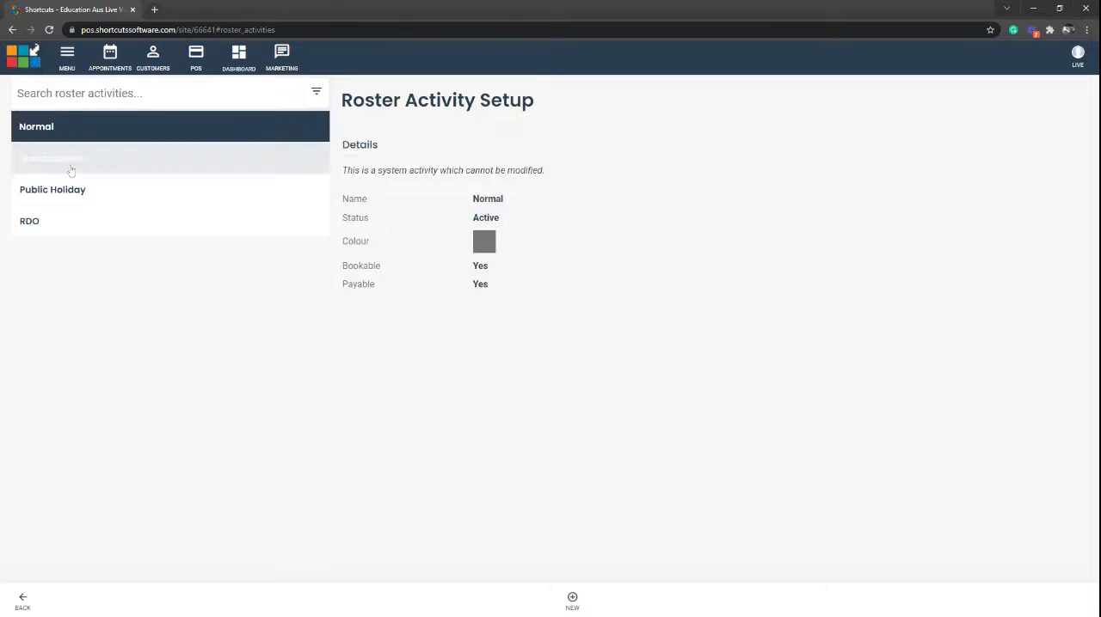
In the roster, add a shift for Employee 1 on Tuesday 26 Oct 2021 with the RDO activity
click(67, 57)
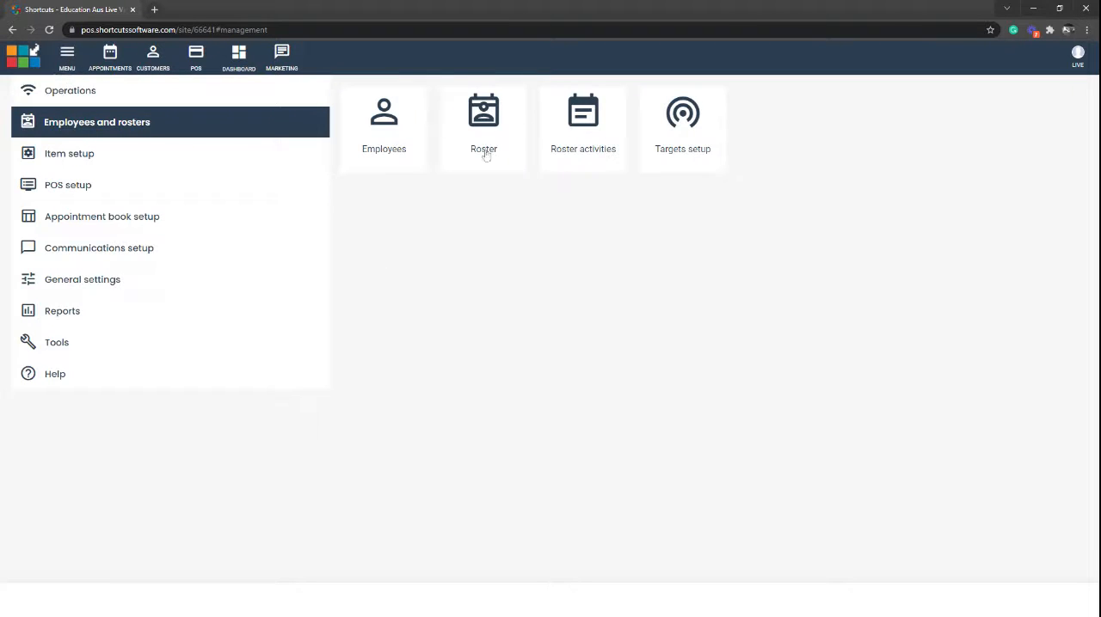
click(485, 117)
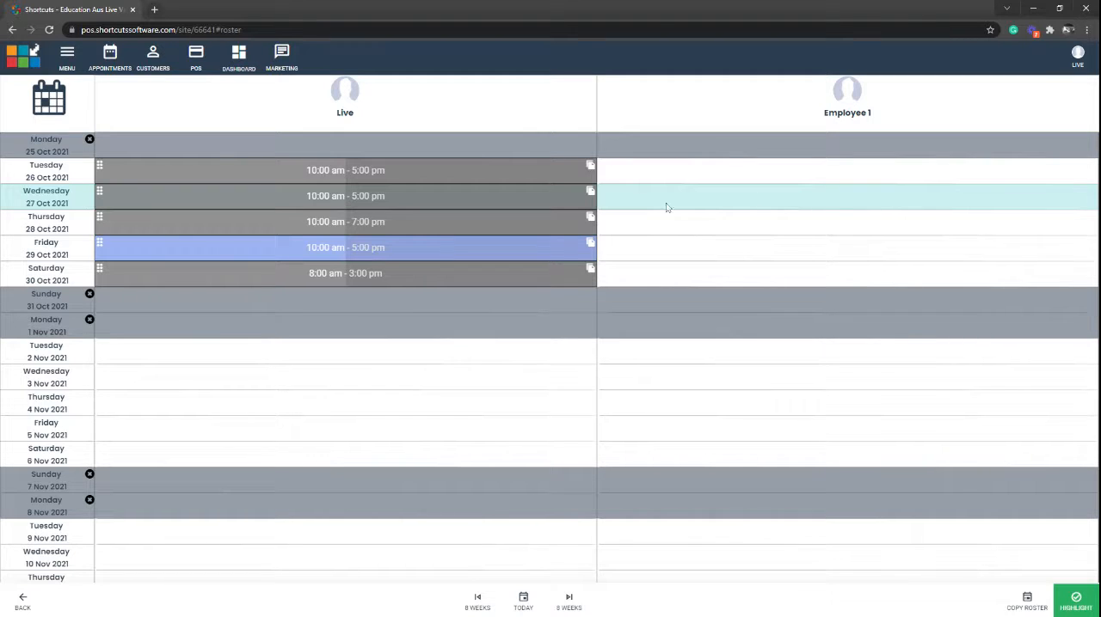
click(828, 176)
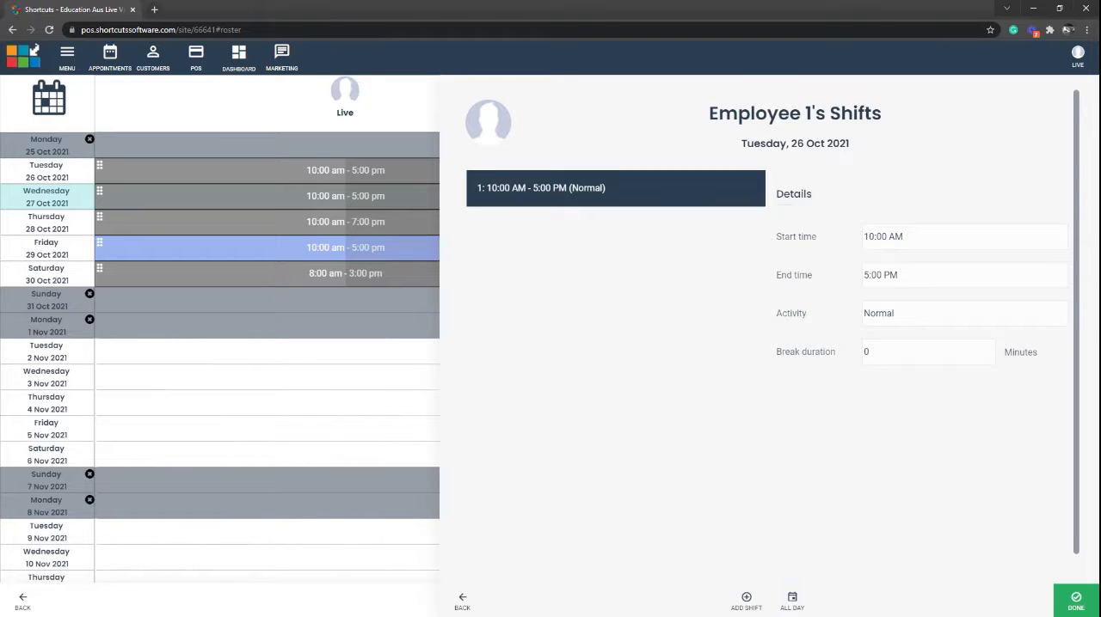
click(884, 321)
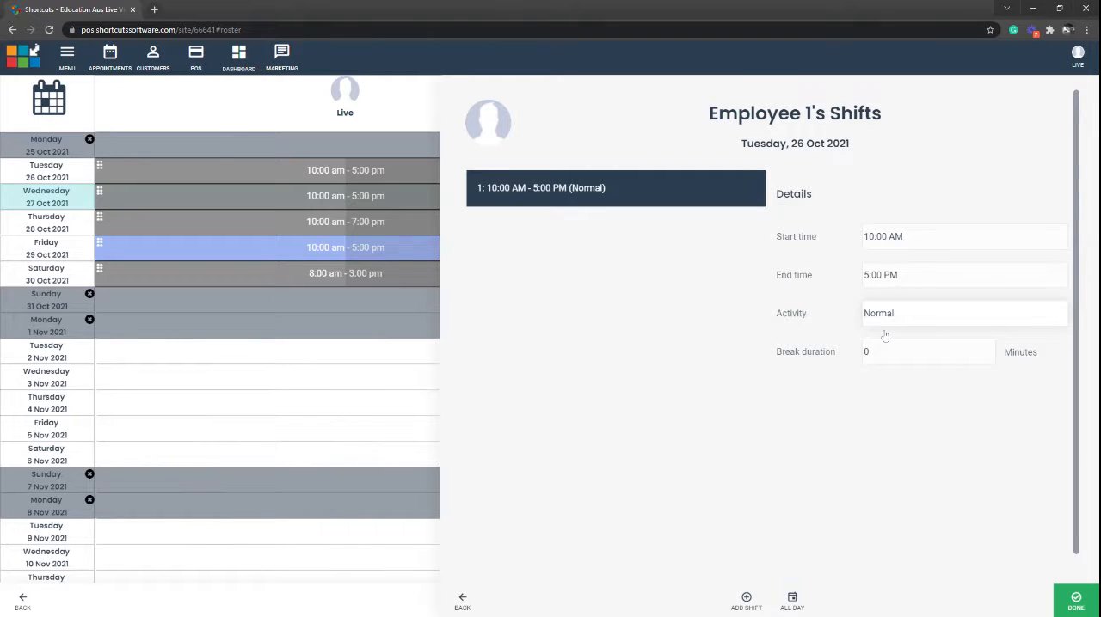
click(881, 393)
click(1086, 604)
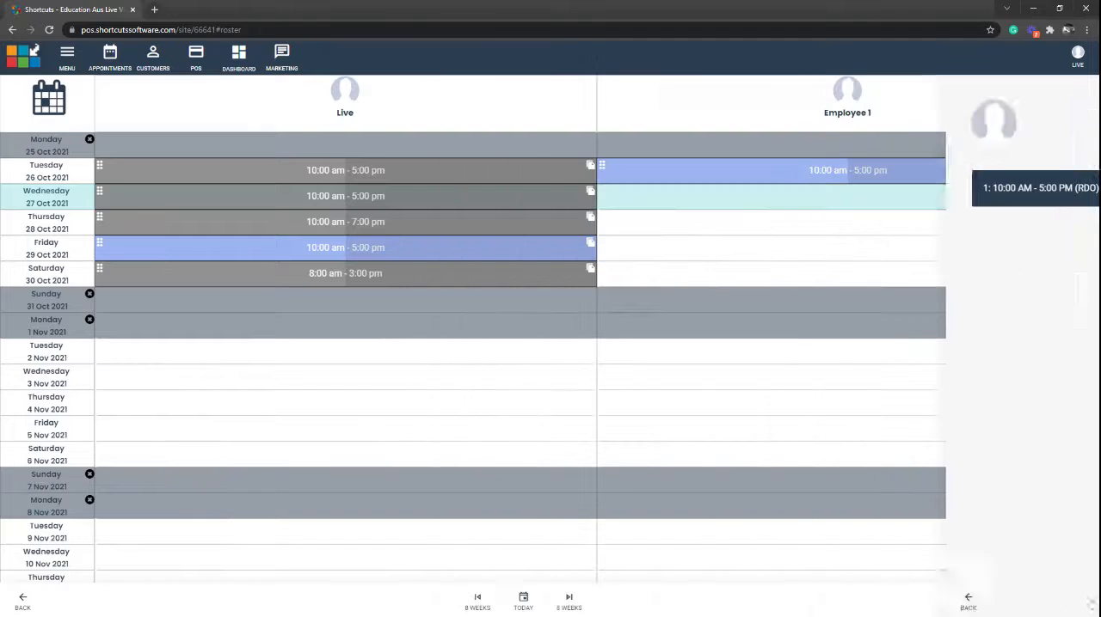
Add a shift for Employee 1 on Wednesday 27 Oct 2021 with its end time set to 3:00 PM
click(736, 196)
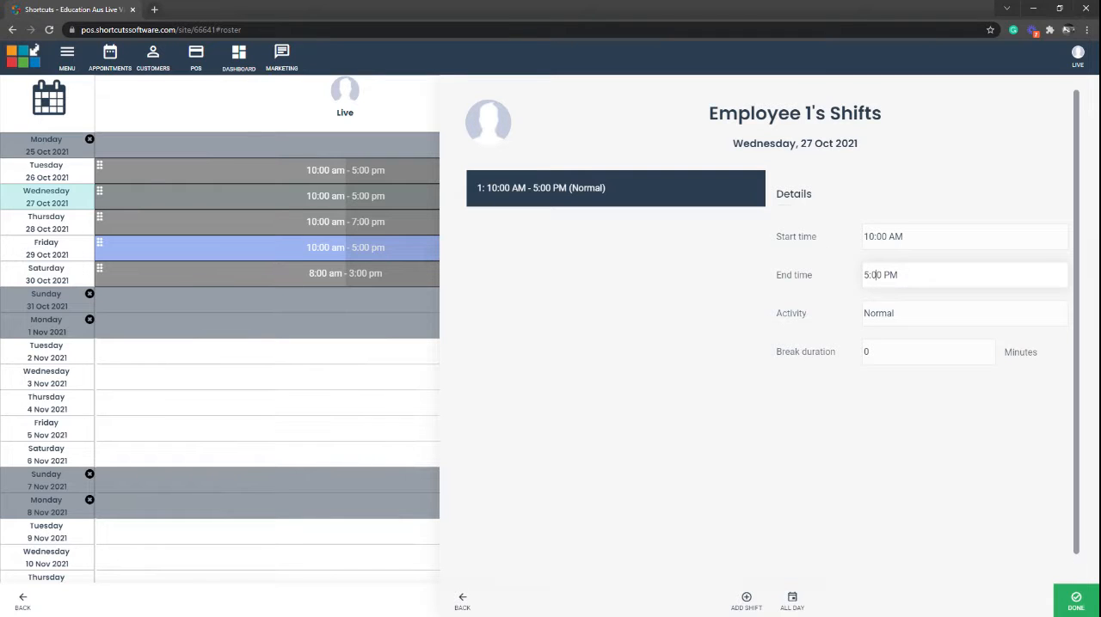
double_click(867, 275)
text(3)
click(1075, 600)
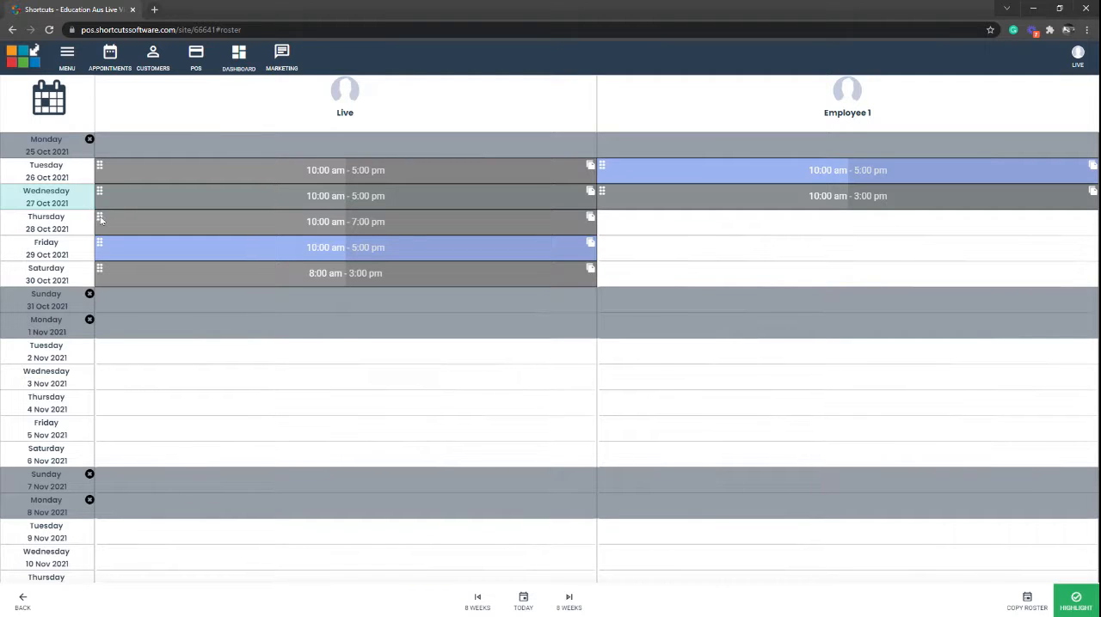
Copy Live's Thursday 28 Oct shift across to Employee 1 on the same day
mouse_move(99, 218)
mouse_down()
mouse_move(115, 362)
mouse_move(100, 350)
mouse_move(111, 256)
mouse_move(99, 220)
mouse_up()
drag(591, 220, 1091, 224)
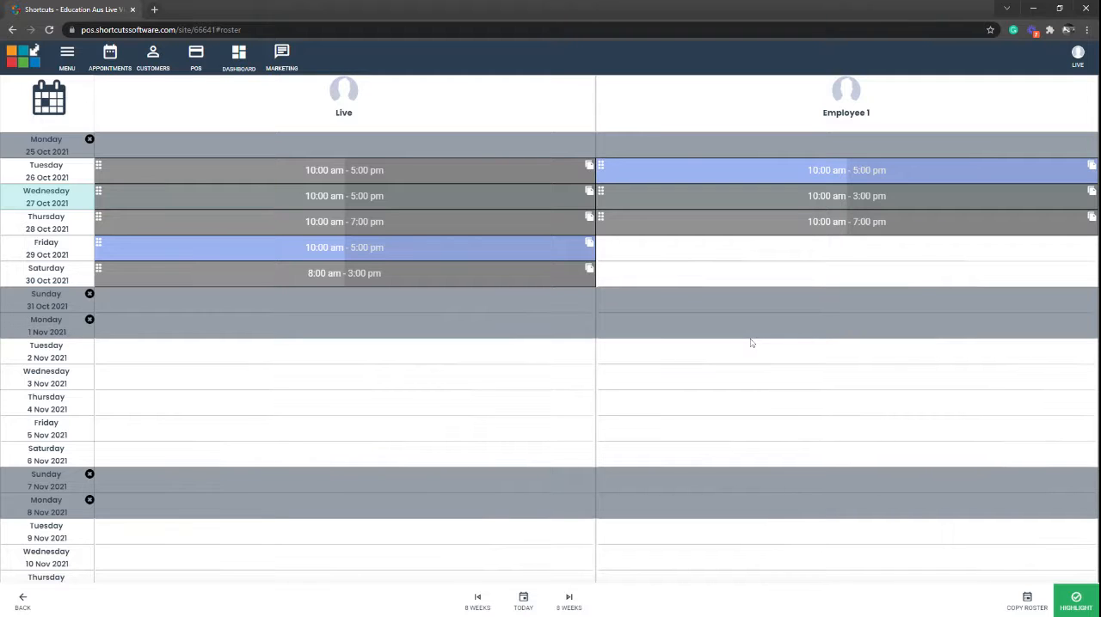
Highlight Live's Friday 29 and Saturday 30 Oct shifts together and copy them to Employee 1 on the same days
click(1083, 606)
mouse_move(408, 258)
mouse_down()
mouse_move(408, 323)
mouse_move(417, 248)
mouse_move(416, 277)
mouse_up()
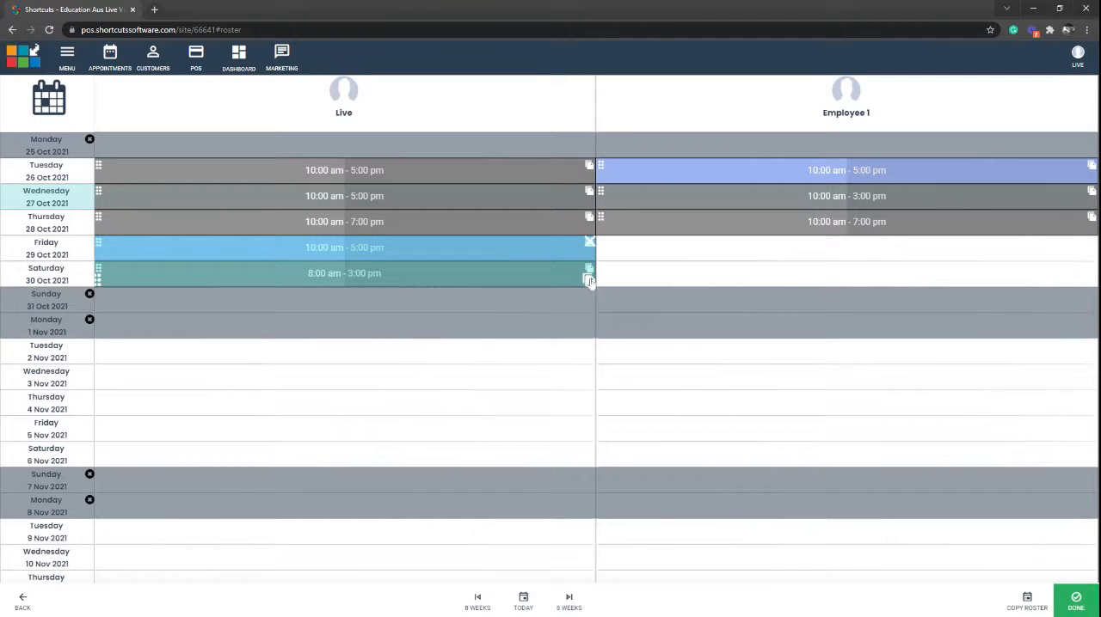
drag(588, 281, 764, 277)
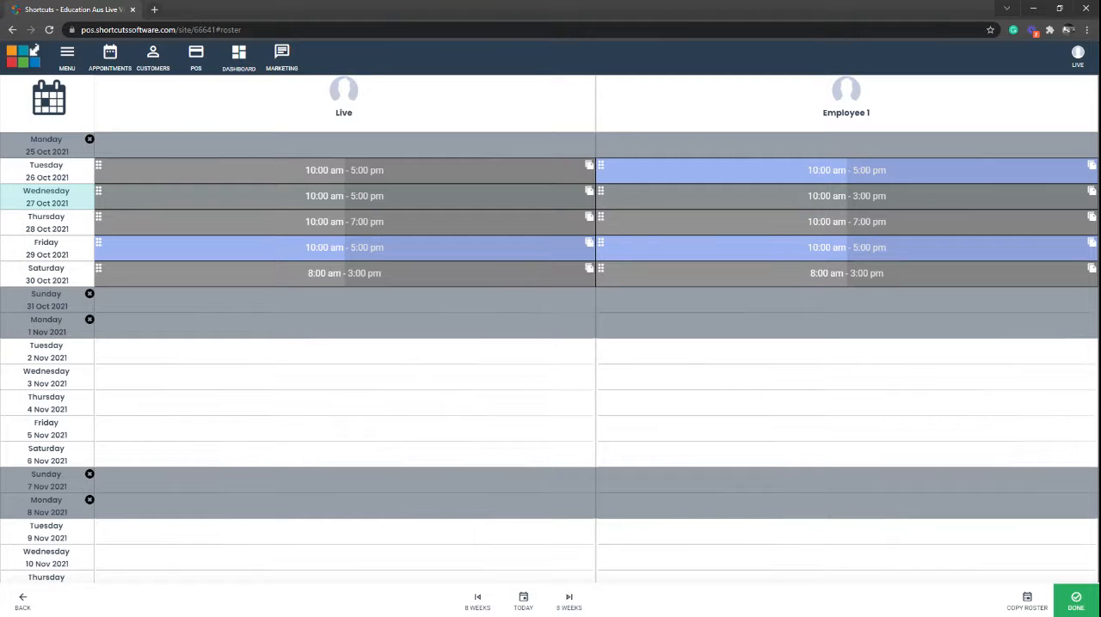
click(1081, 606)
Set up a roster copy for employee Live with start date 25/10/2021 and end date 31/10/2021
click(1025, 603)
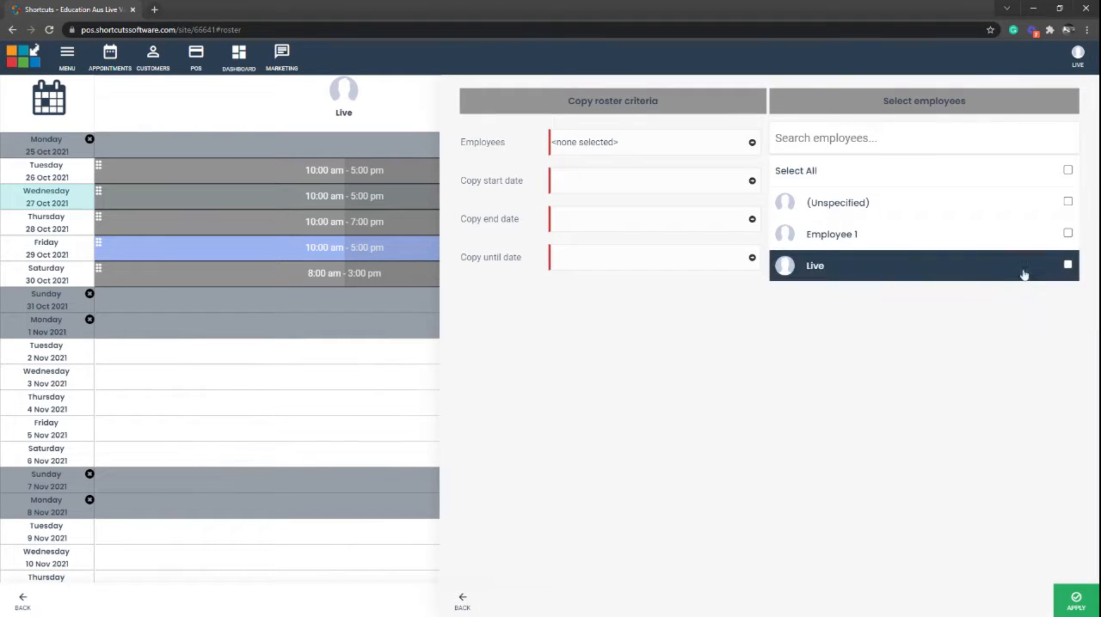
click(956, 268)
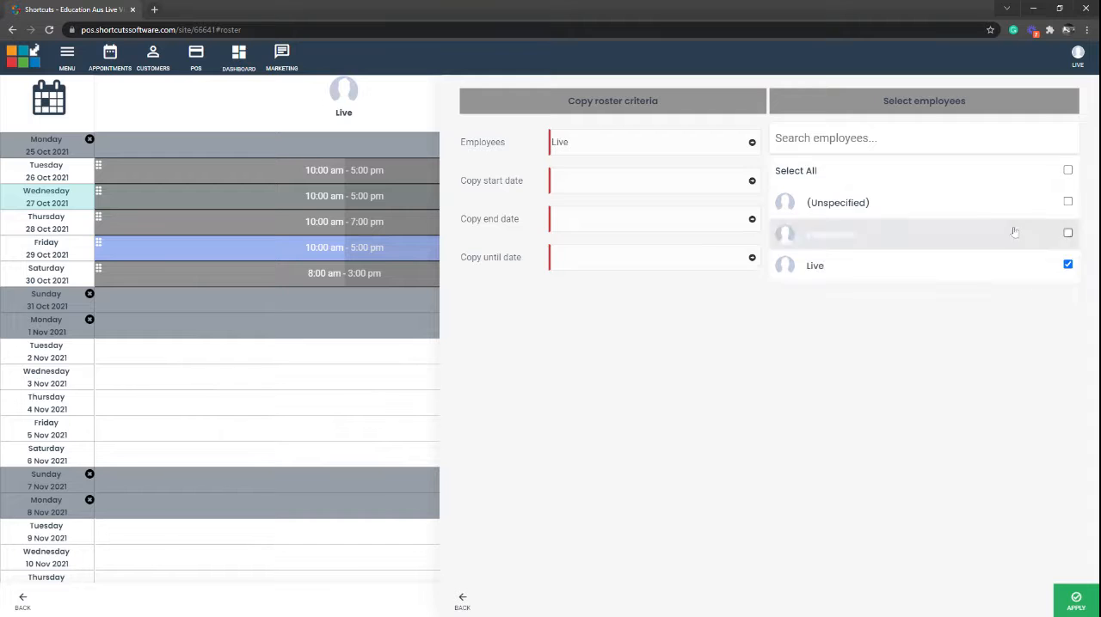
click(602, 181)
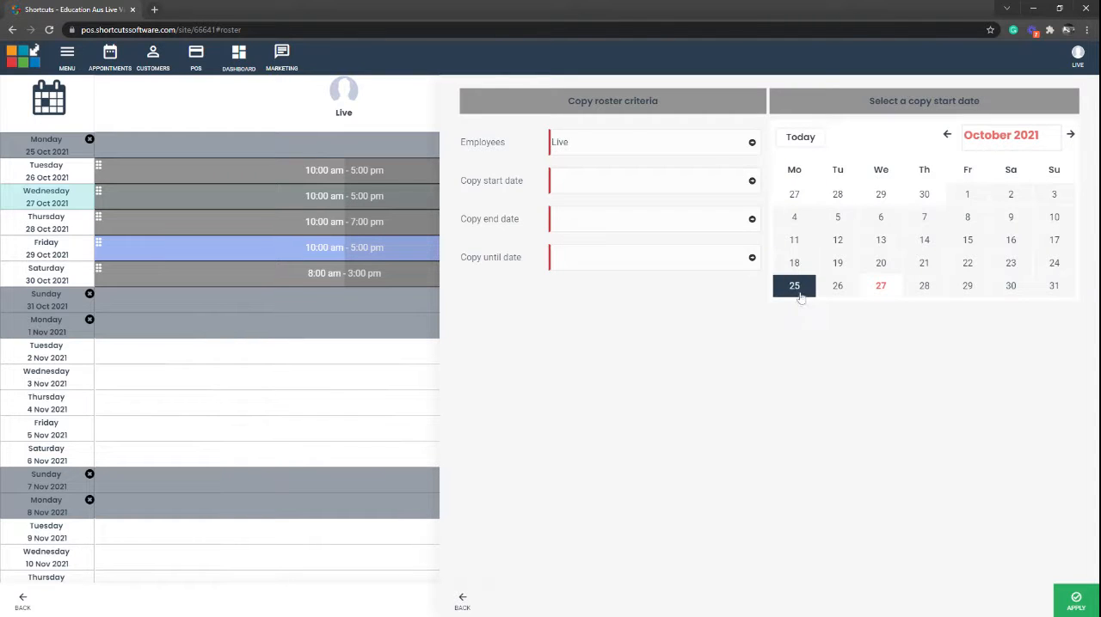
click(798, 292)
click(602, 221)
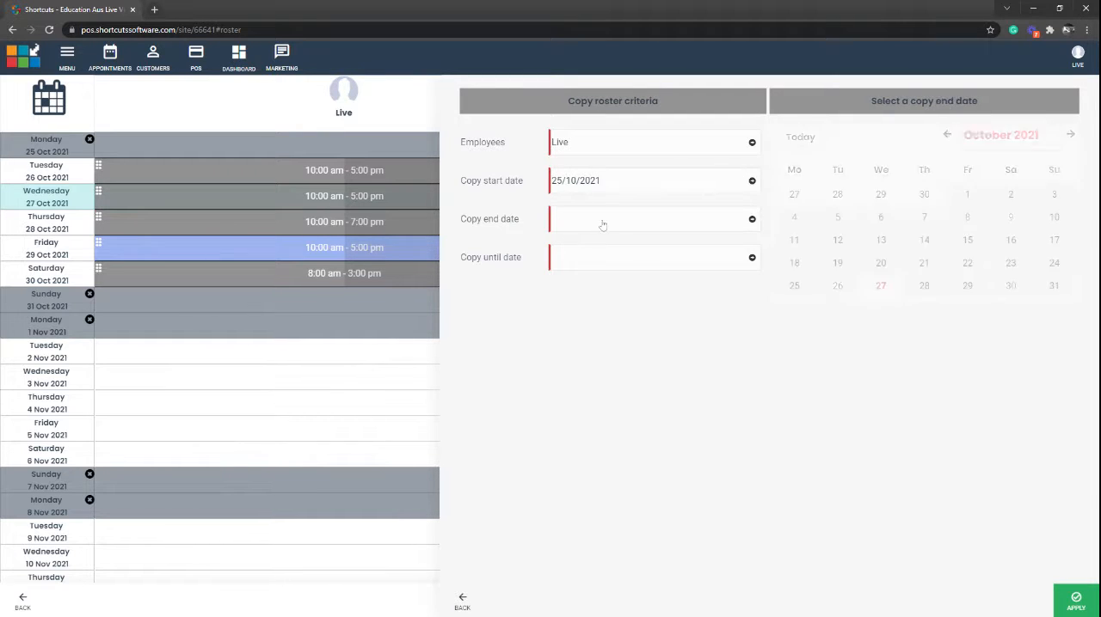
click(1054, 286)
Set the copy until date to 02/01/2022 and apply the roster copy
click(668, 265)
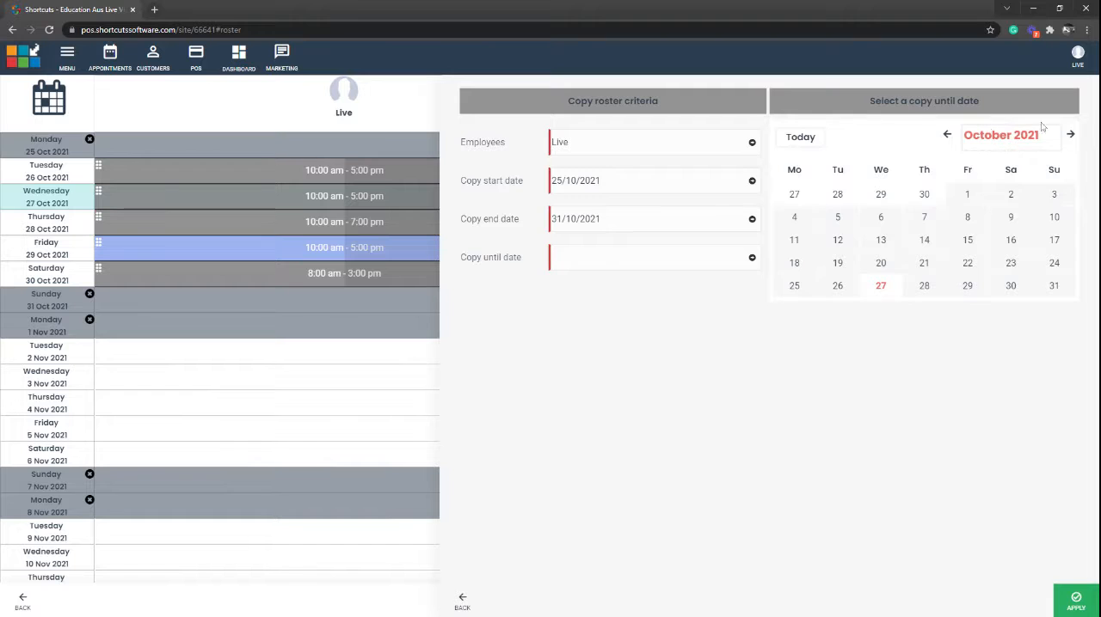
click(1071, 135)
click(1070, 135)
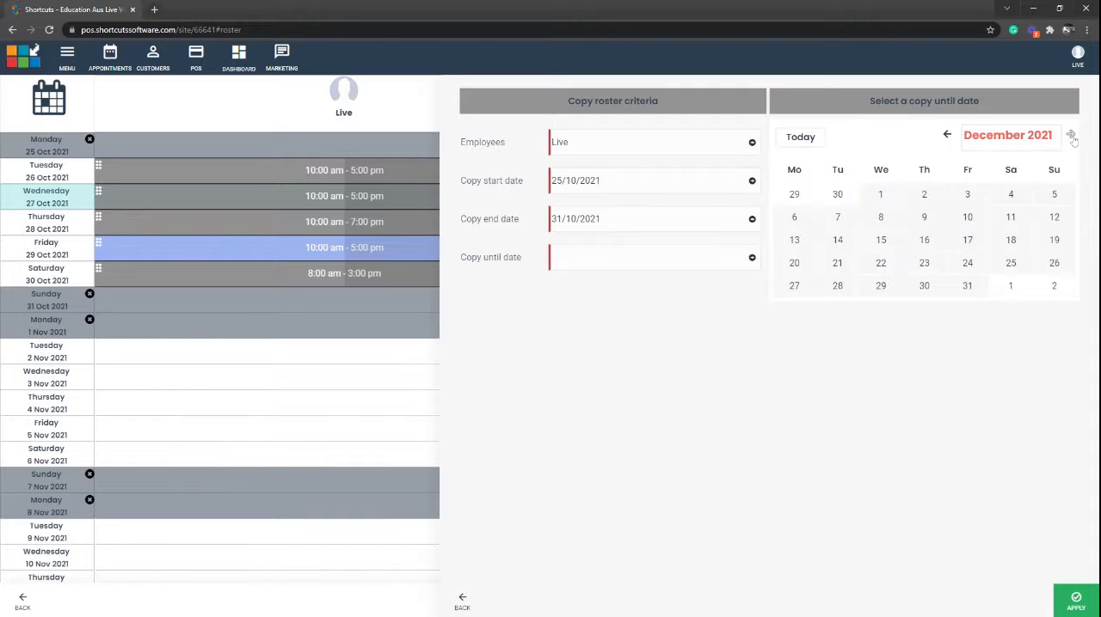
click(1057, 289)
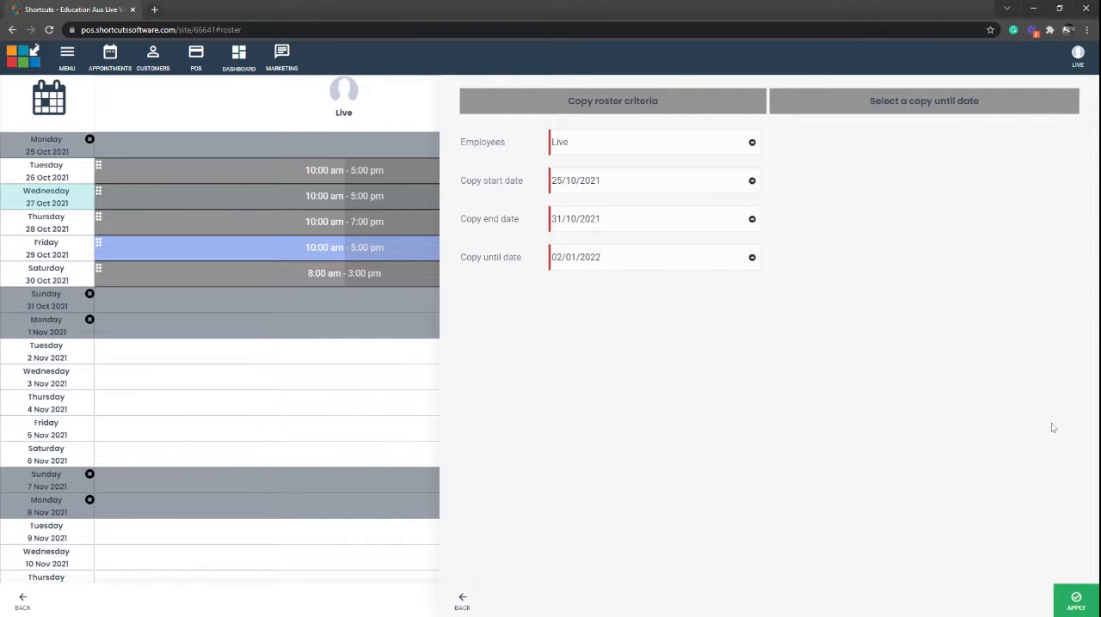
click(1081, 603)
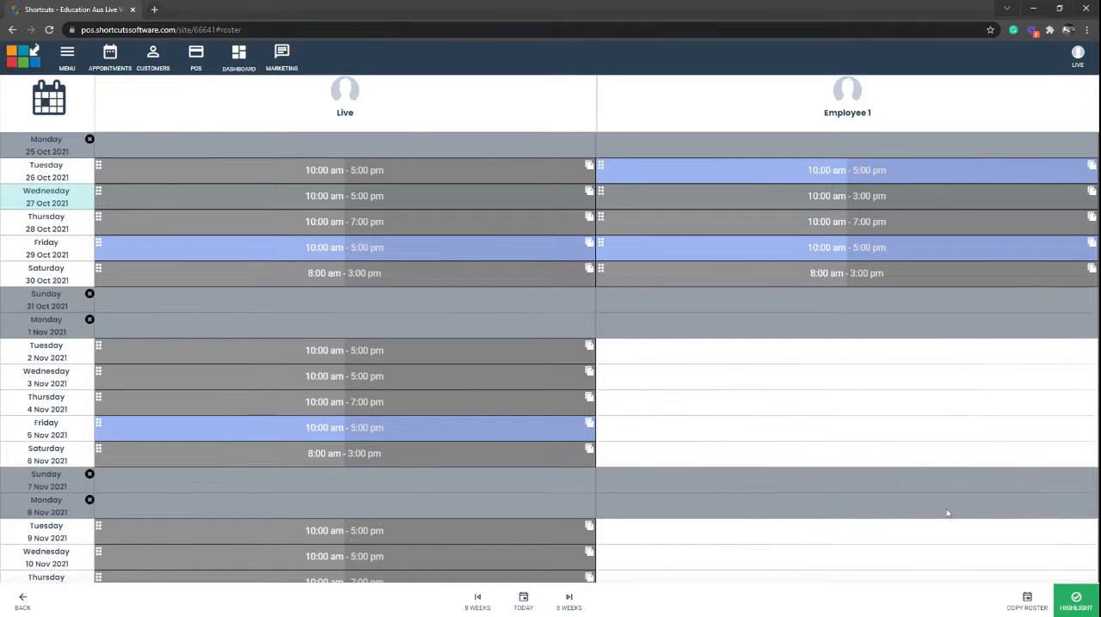
scroll(732, 457, down, 1)
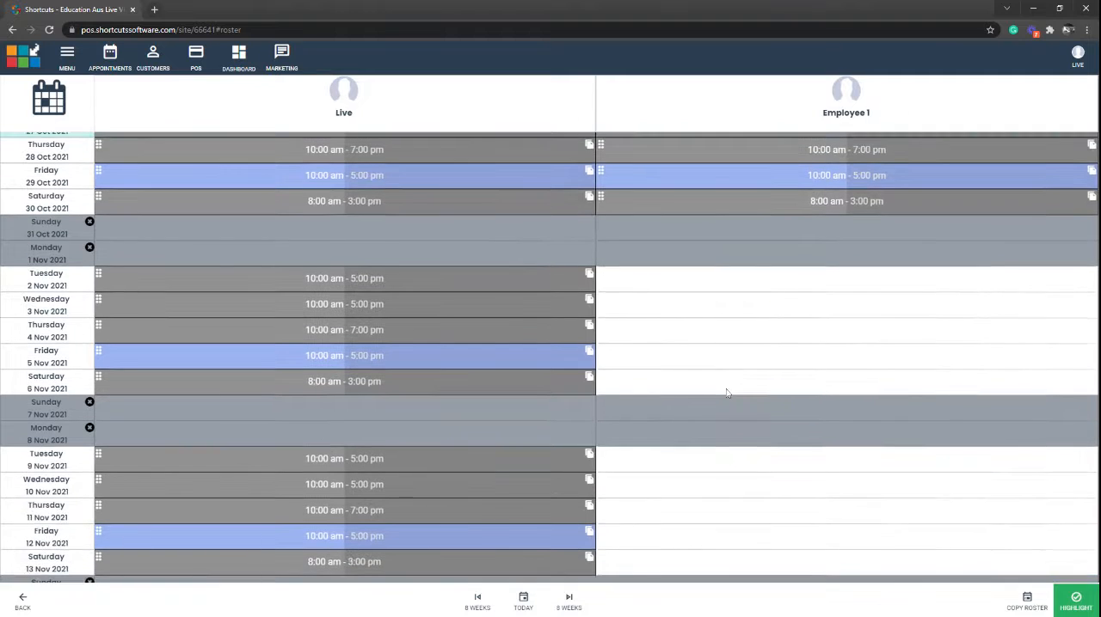
scroll(725, 393, down, 12)
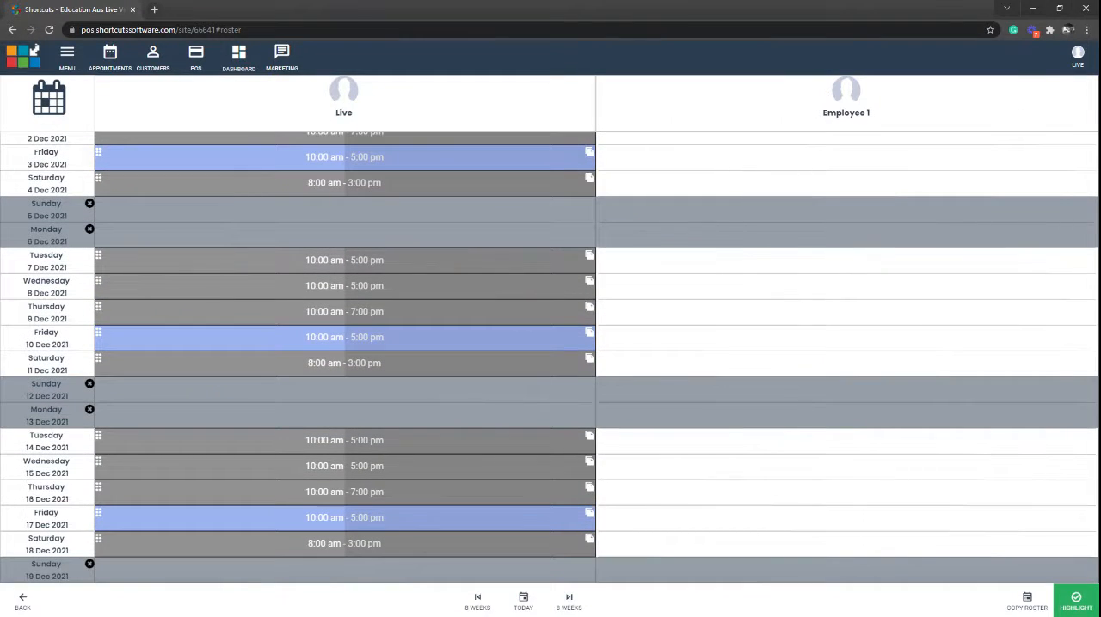
scroll(702, 154, up, 12)
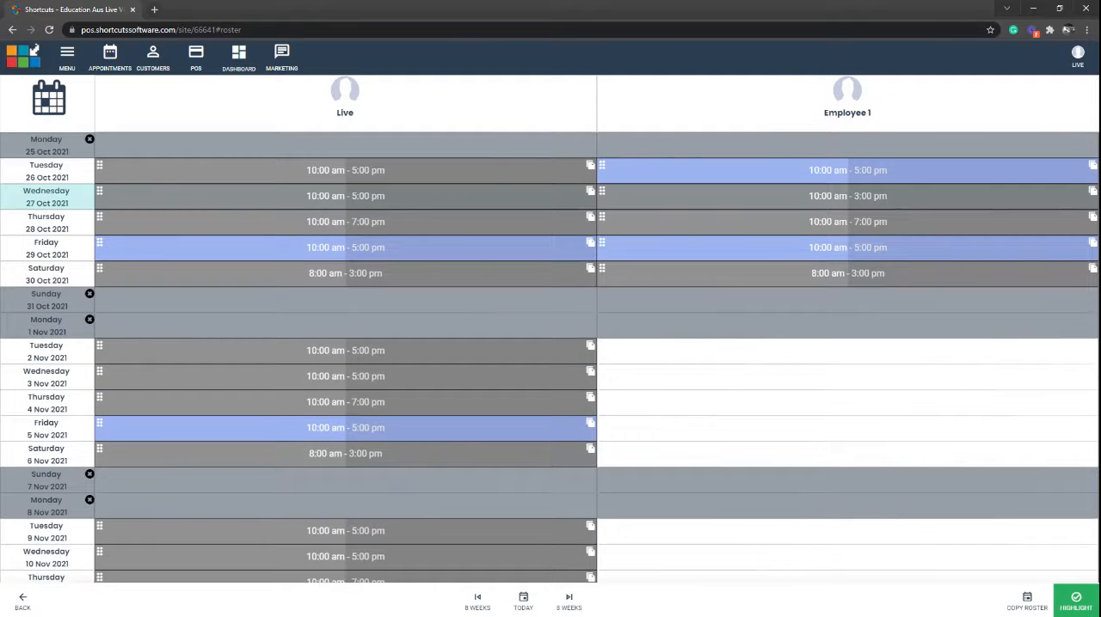